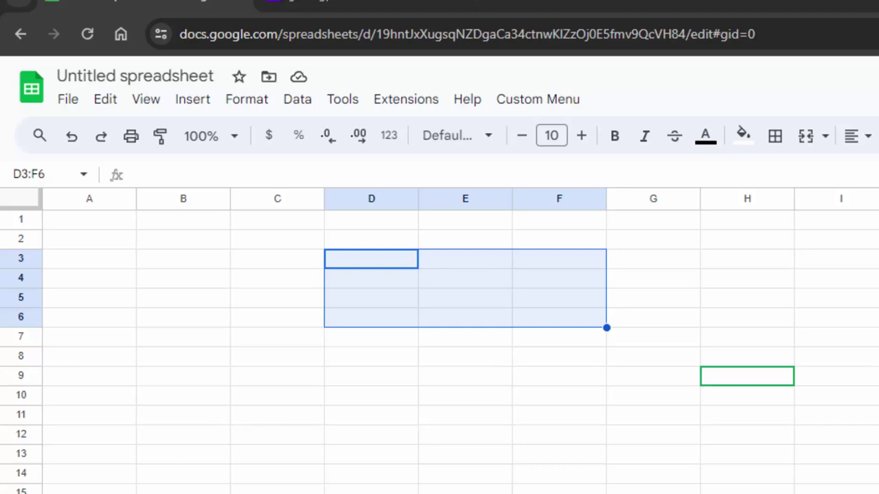
# Zoom the sheet to 150% and select cell C2 for the formula
pyautogui.click(231, 141)
pyautogui.click(208, 326)
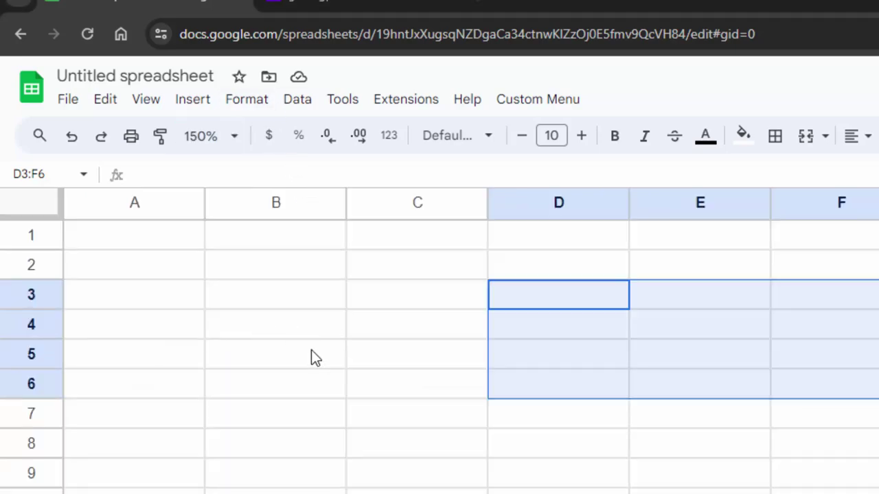
pyautogui.click(407, 410)
pyautogui.click(366, 275)
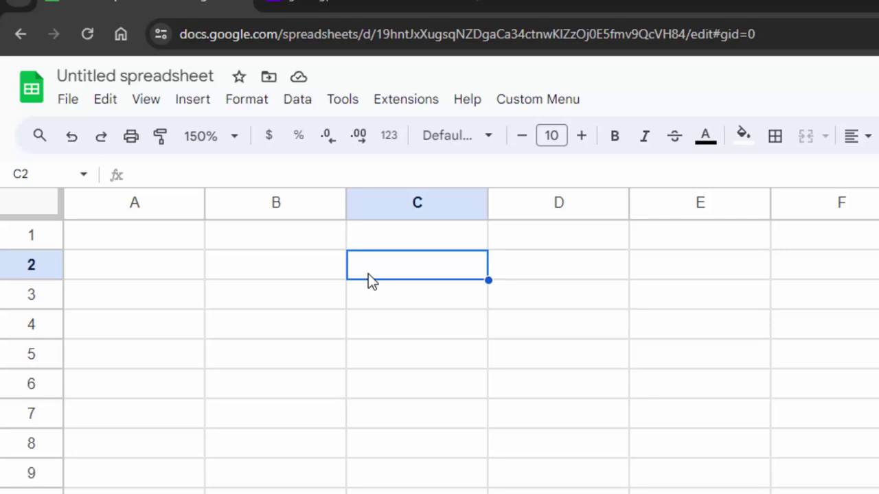
pyautogui.write('=')
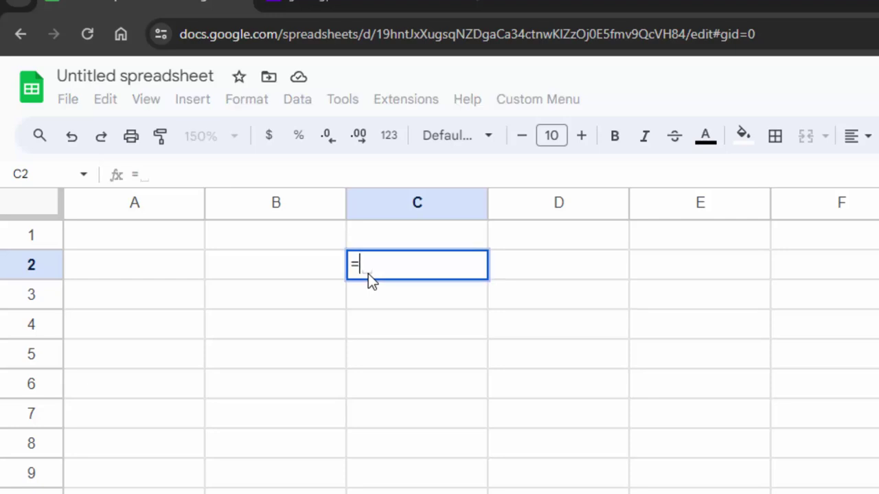
pyautogui.write('rand')
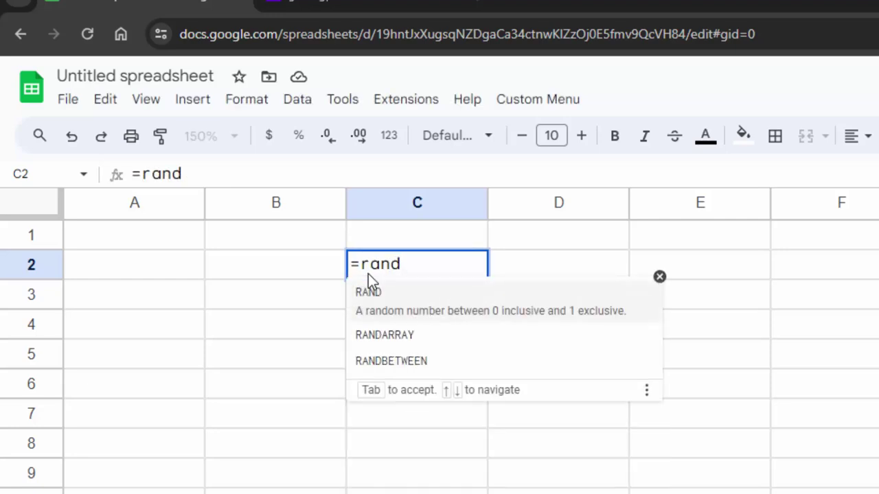
pyautogui.press('Down')
pyautogui.press('Down')
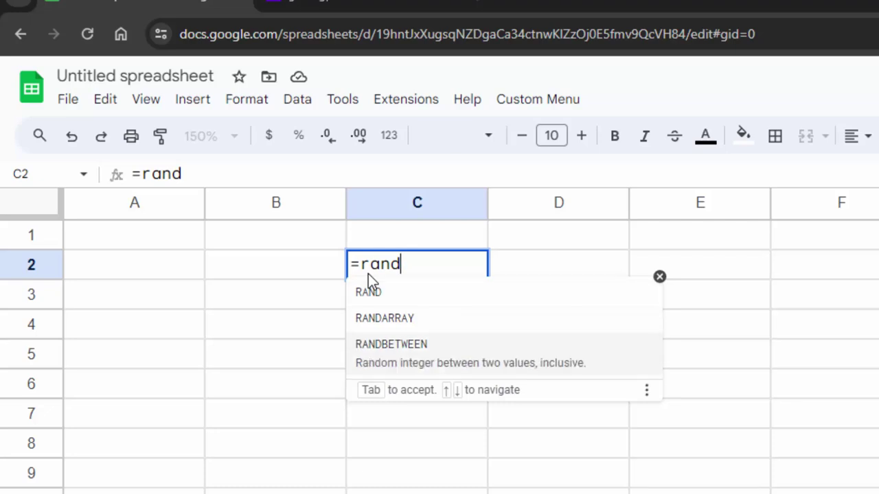
pyautogui.press('BackSpace')
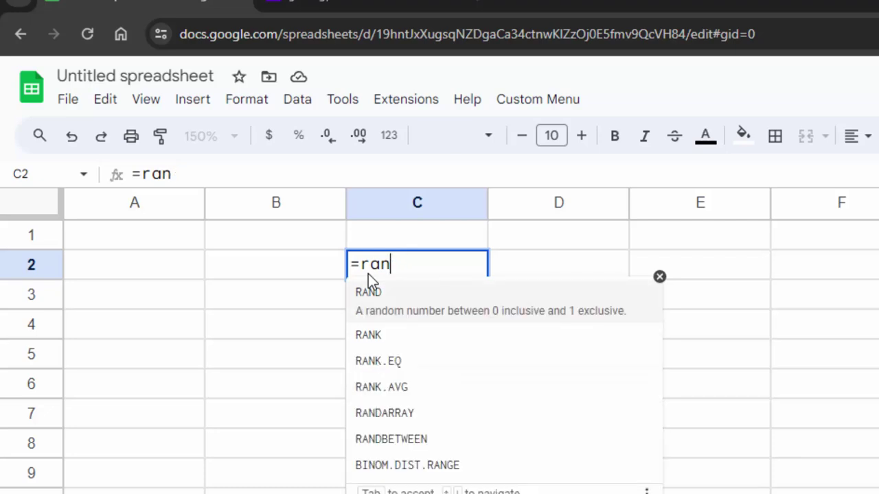
pyautogui.press('BackSpace')
pyautogui.press('BackSpace')
pyautogui.press('BackSpace')
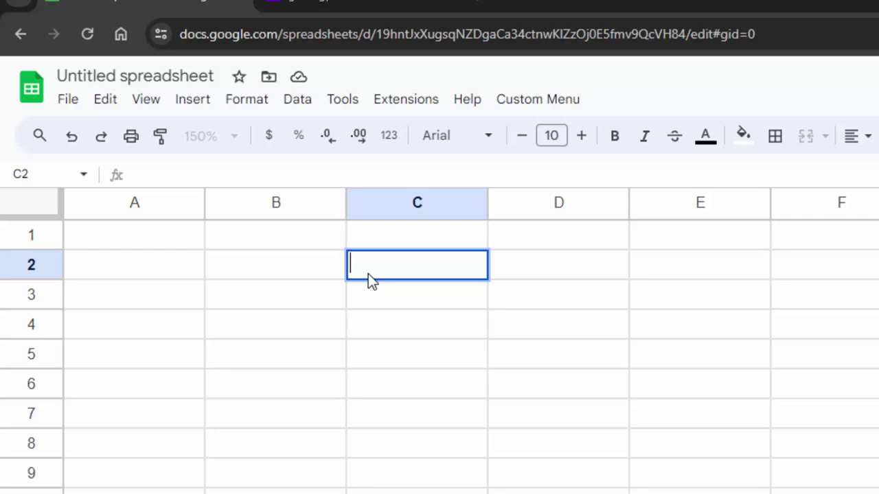
# Enter =SEQUENCE(4,5,6,2) in C2 to spill a 4×5 grid starting at 6, stepping by 2
pyautogui.write('=seq')
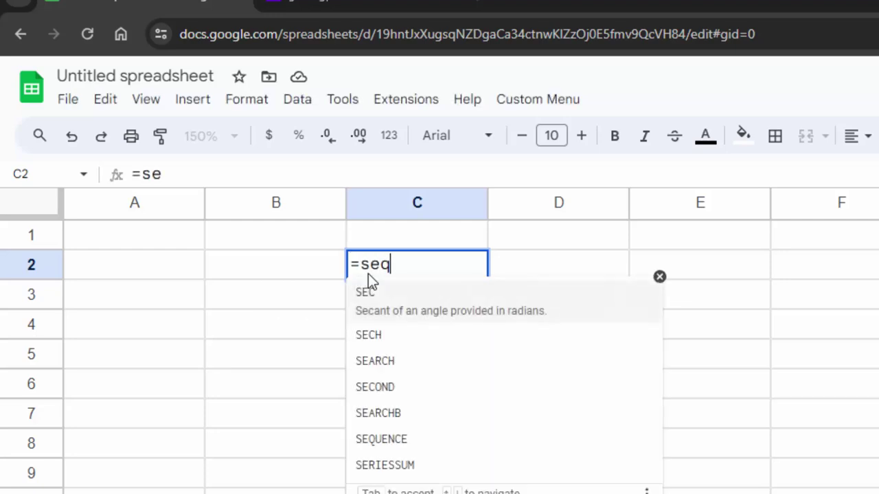
pyautogui.write('u')
pyautogui.press('Tab')
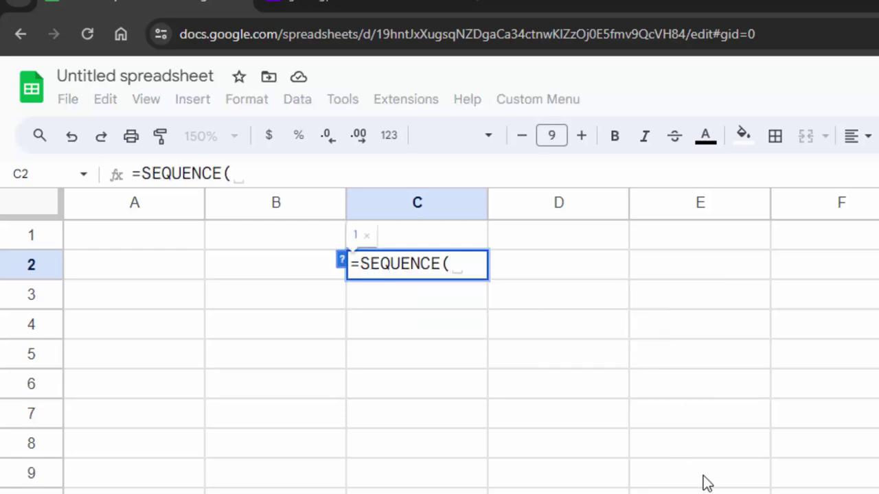
pyautogui.write('4,')
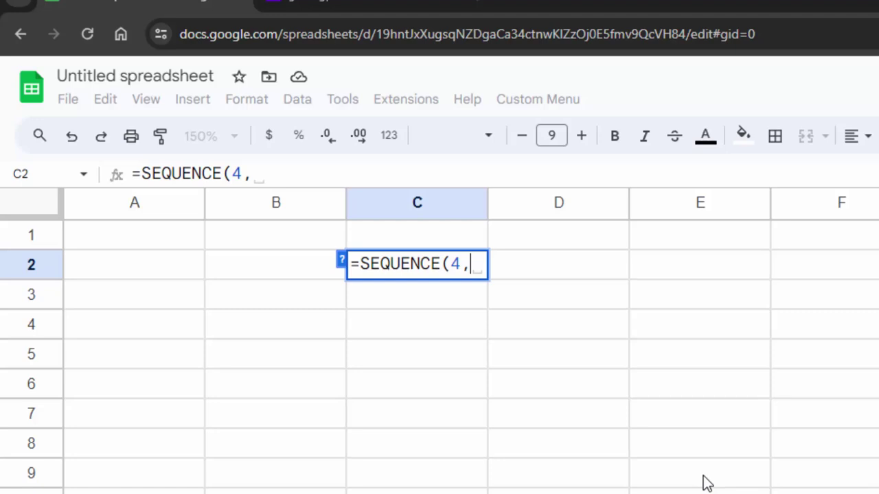
pyautogui.write('5,')
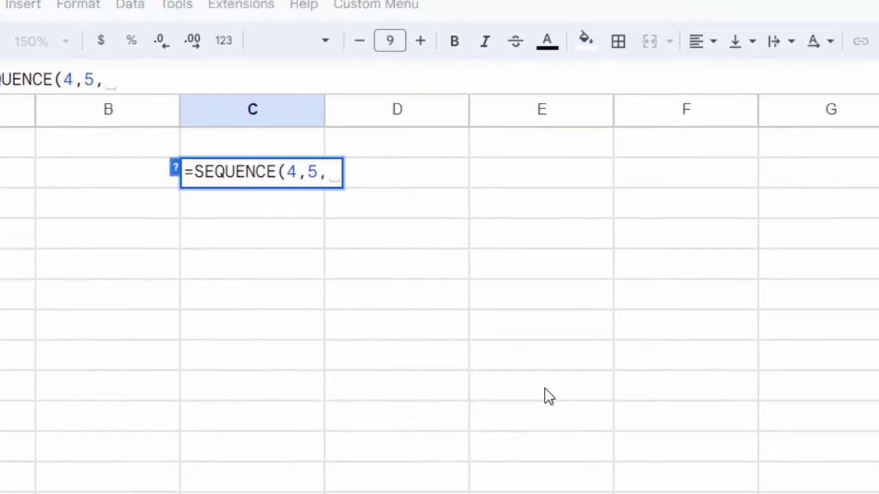
pyautogui.write('6,2')
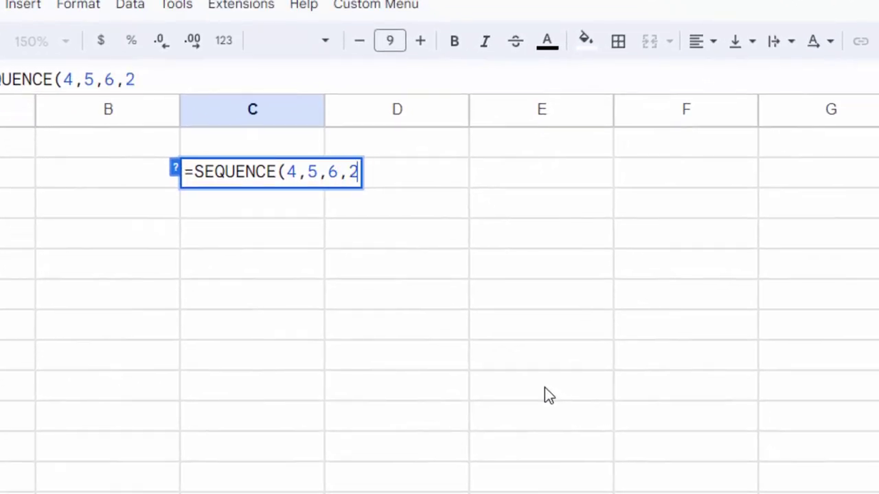
pyautogui.write(')')
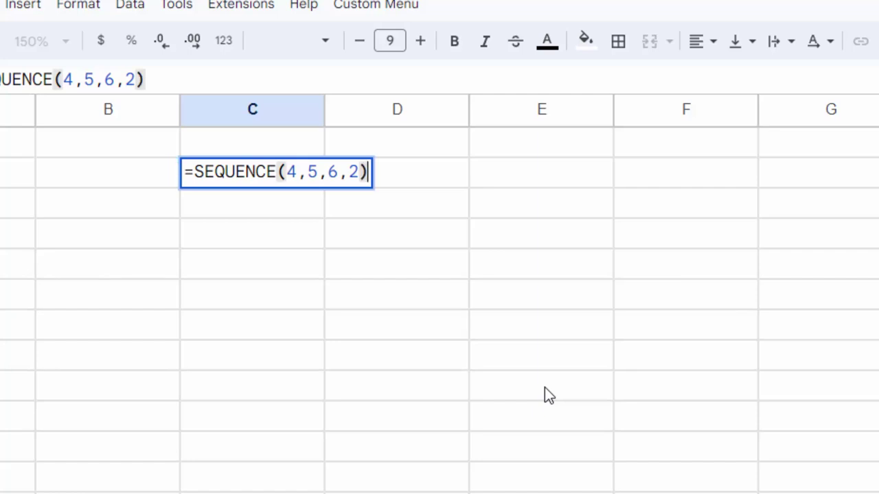
pyautogui.press('Return')
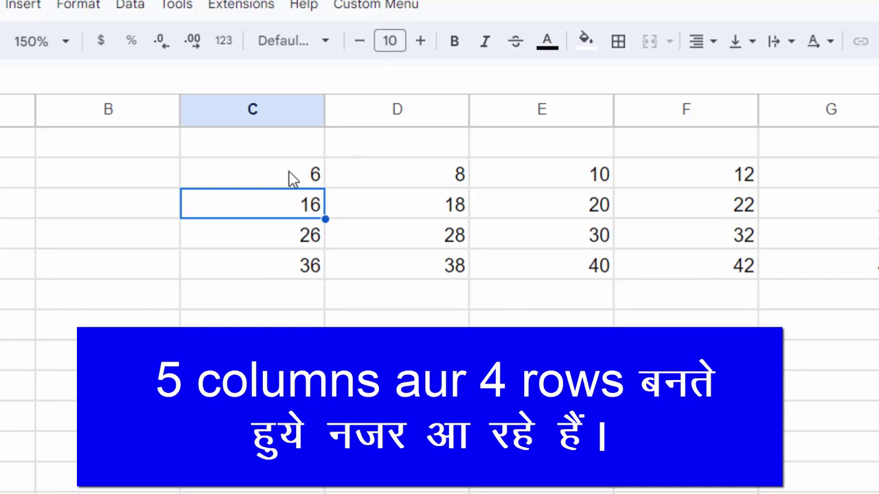
# Select the first results row and review the C2 SEQUENCE formula's arguments without changing them
pyautogui.moveTo(289, 173)
pyautogui.mouseDown()
pyautogui.moveTo(502, 187)
pyautogui.moveTo(795, 274)
pyautogui.mouseUp()
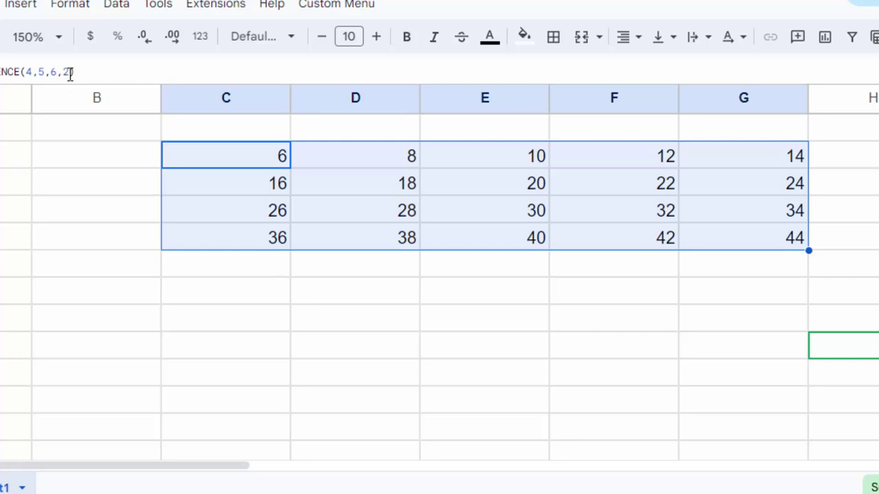
pyautogui.click(70, 72)
pyautogui.moveTo(68, 72); pyautogui.dragTo(26, 69)
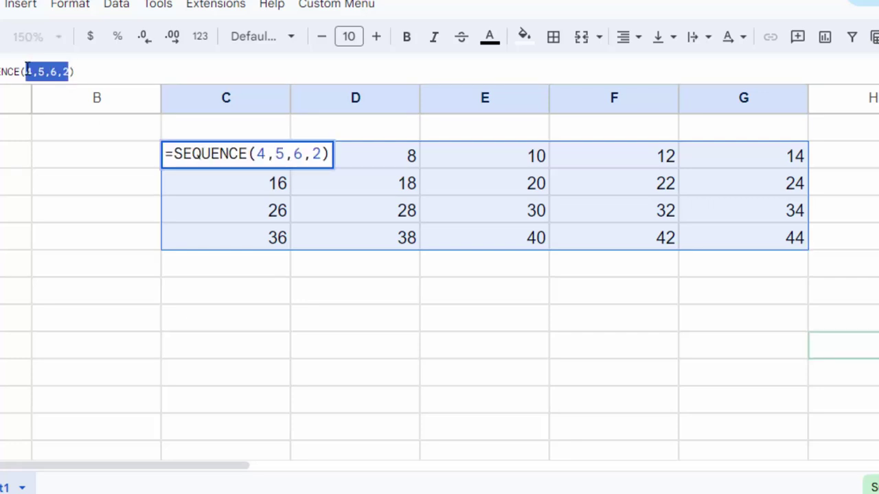
pyautogui.press('Return')
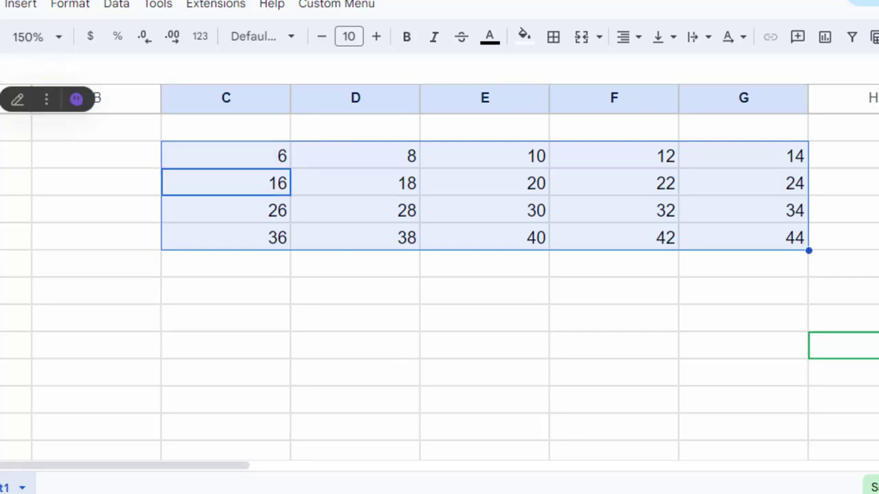
# Inspect individual values in the 6-to-44 result grid, such as D4, E4, F5, G4 and G3
pyautogui.click(528, 371)
pyautogui.click(278, 218)
pyautogui.click(347, 218)
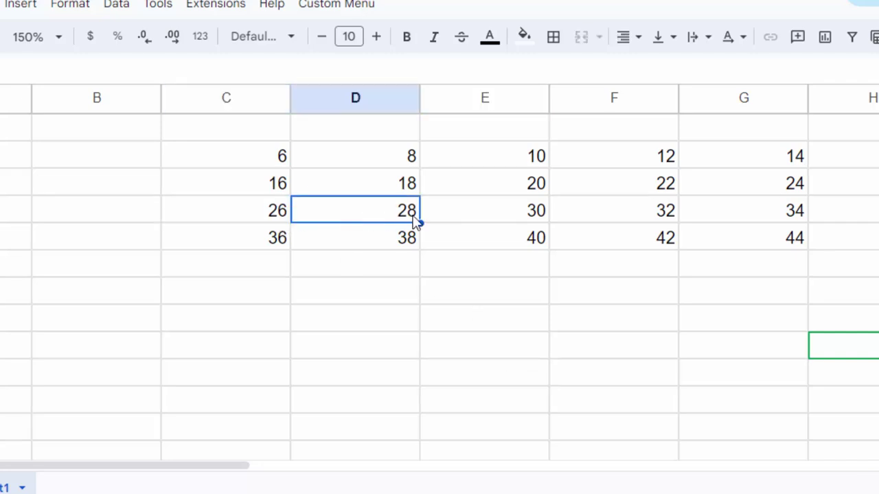
pyautogui.click(486, 217)
pyautogui.click(565, 232)
pyautogui.click(697, 221)
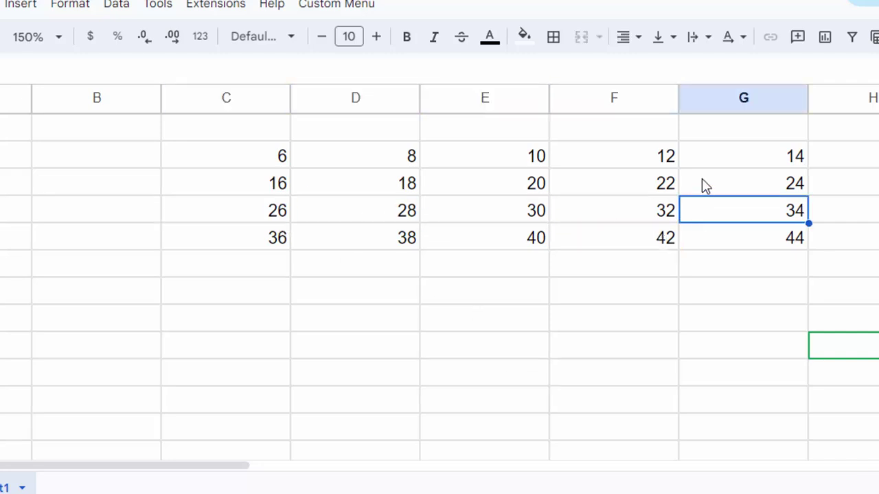
pyautogui.click(700, 180)
# Click through more cells of the spilled grid to check their values
pyautogui.click(570, 285)
pyautogui.click(356, 350)
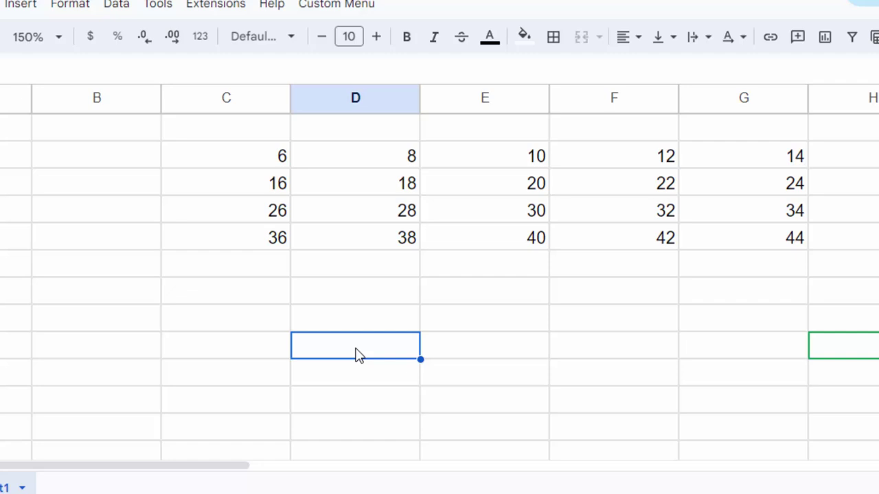
pyautogui.click(143, 318)
pyautogui.click(121, 244)
pyautogui.click(265, 301)
pyautogui.click(341, 302)
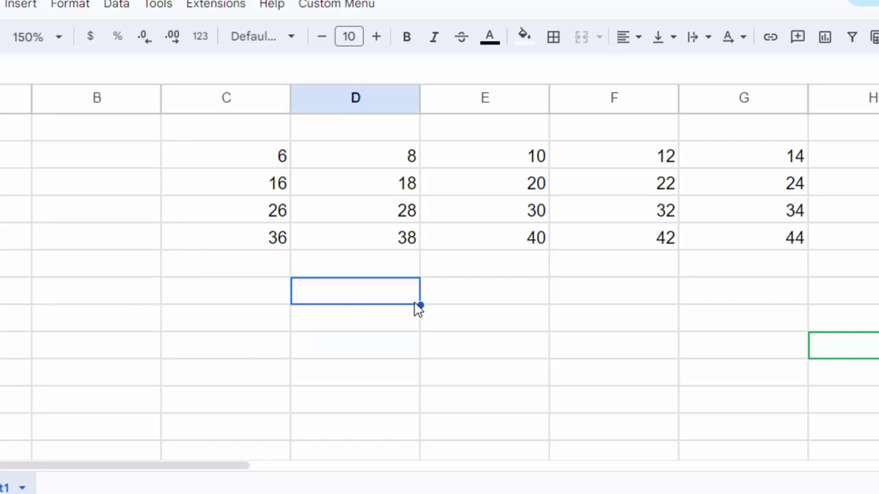
pyautogui.click(464, 322)
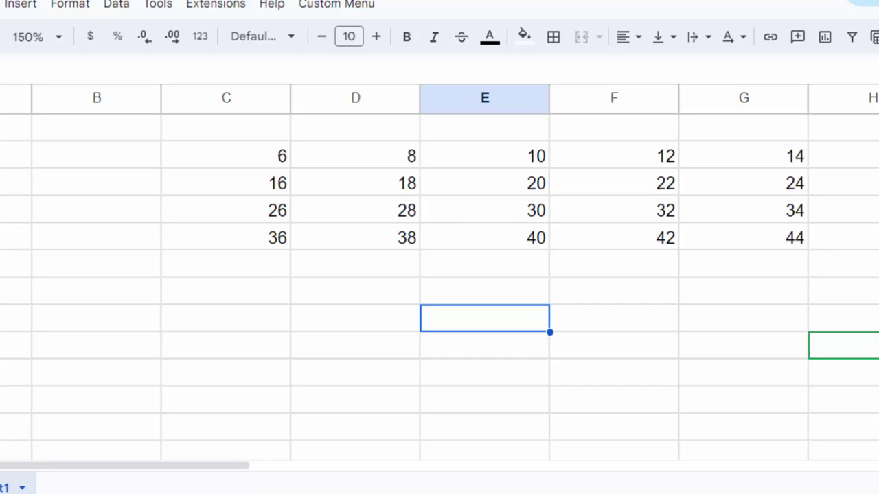
pyautogui.press('super')
# Search 'exce' to launch Excel and create a new blank workbook
pyautogui.write('exce')
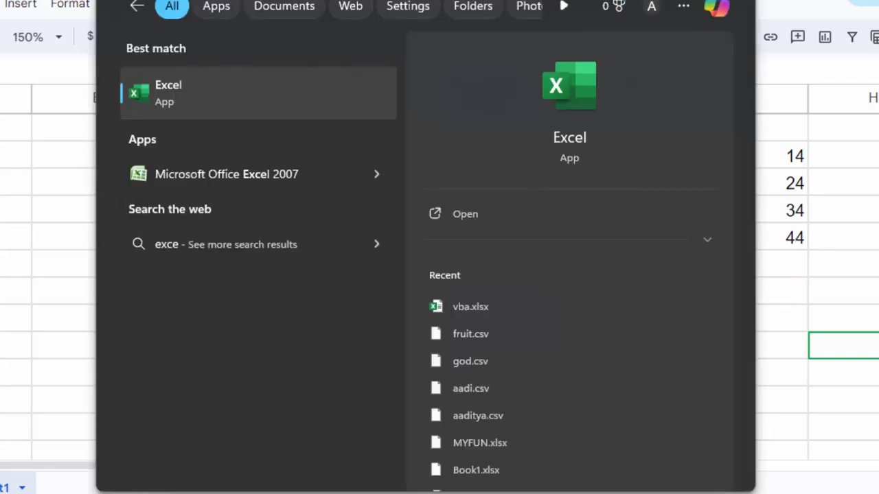
pyautogui.click(262, 96)
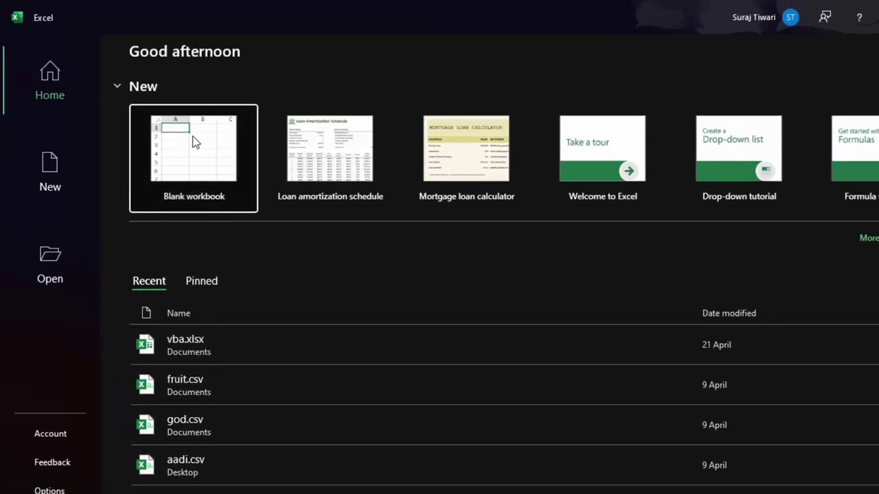
pyautogui.click(192, 140)
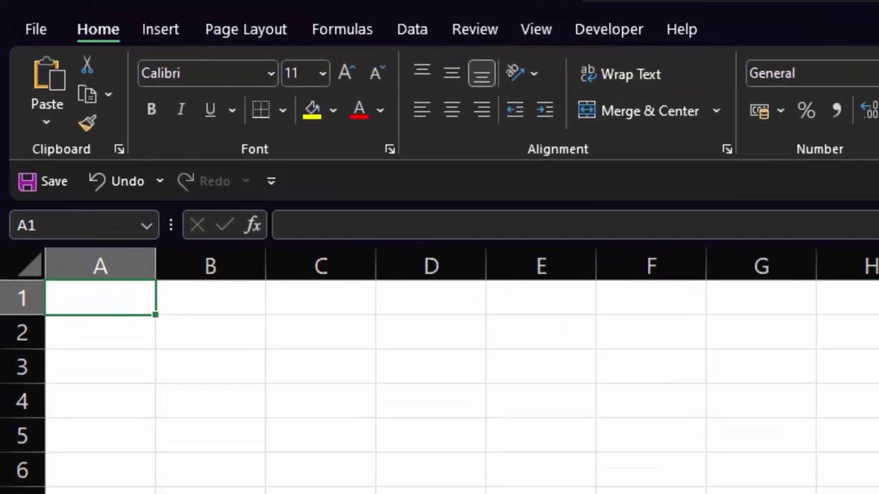
# Enter =SEQUENCE(2,5,7,1) in A1 to spill the numbers 7–16 across two rows
pyautogui.write('=seq')
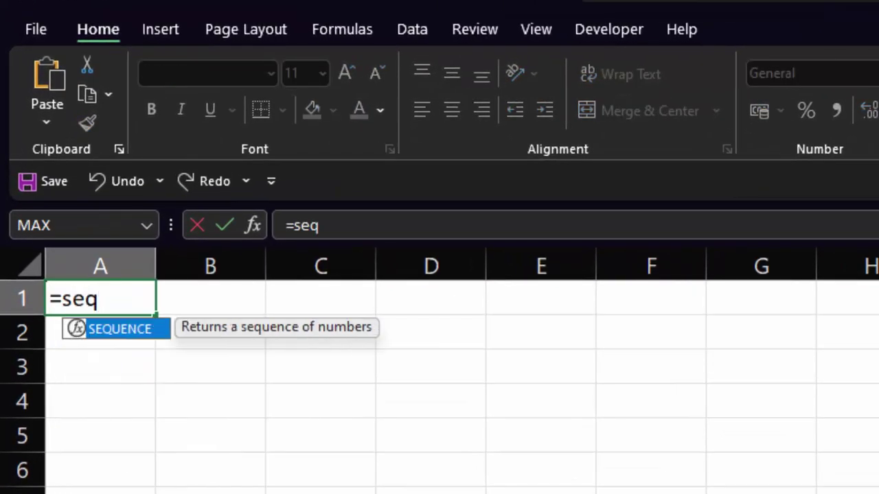
pyautogui.press('Tab')
pyautogui.write('2')
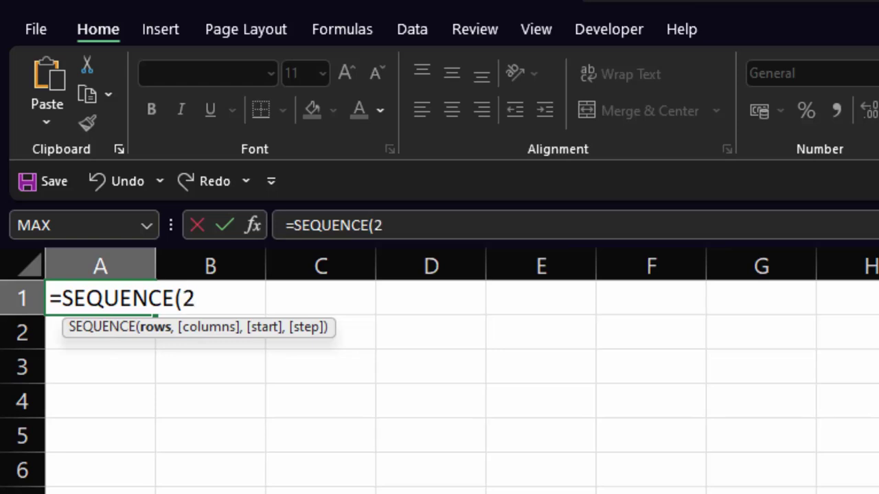
pyautogui.write(',5,7')
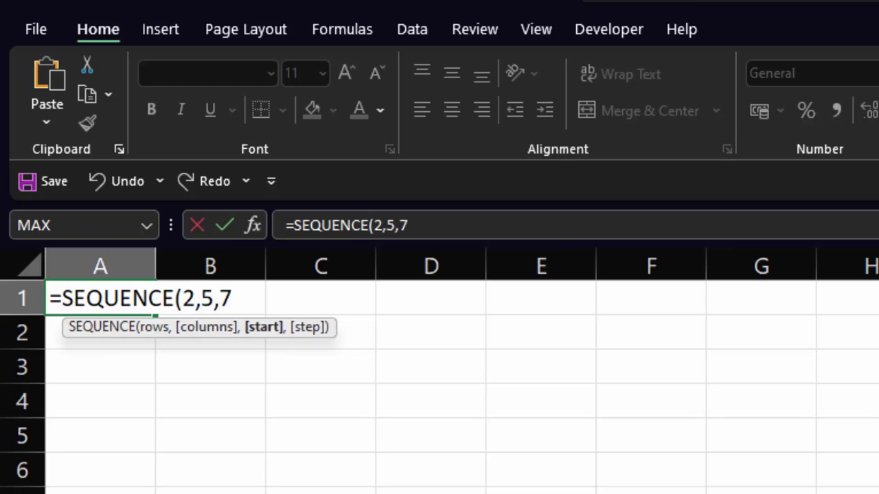
pyautogui.write(',1')
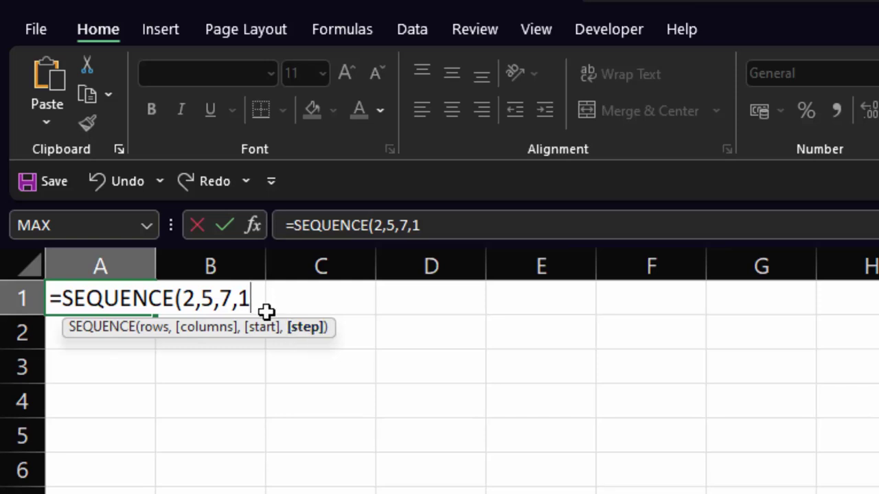
pyautogui.write(')')
pyautogui.press('Return')
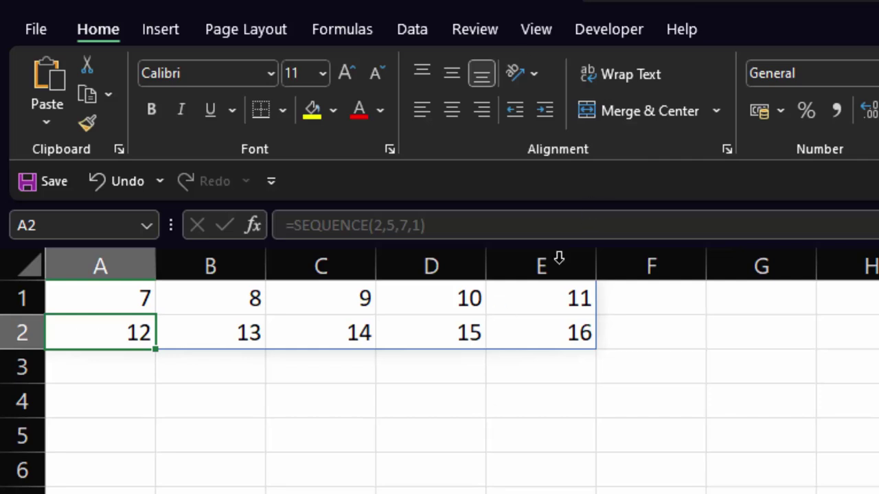
# Clear the 7–16 results from A1:F4 and begin a new SEQUENCE formula in A1
pyautogui.click(609, 409)
pyautogui.keyDown('shift'); pyautogui.click(62, 291); pyautogui.keyUp('shift')
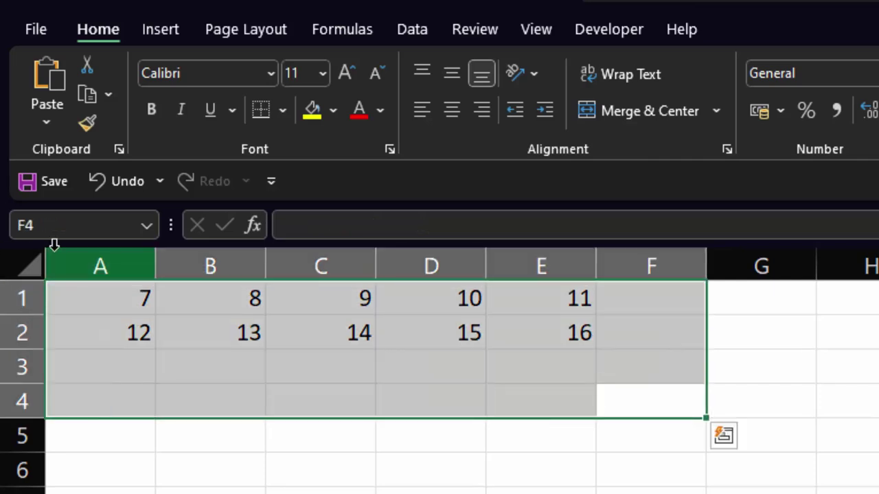
pyautogui.press('Delete')
pyautogui.click(130, 309)
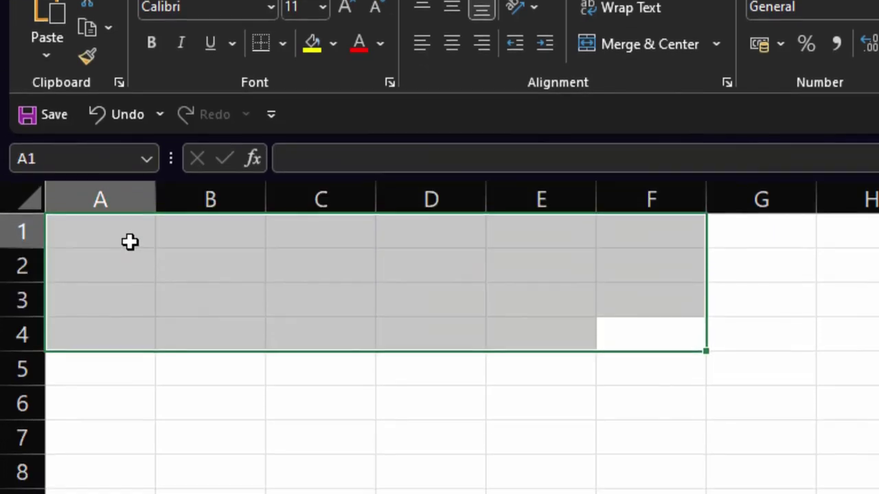
pyautogui.write('=')
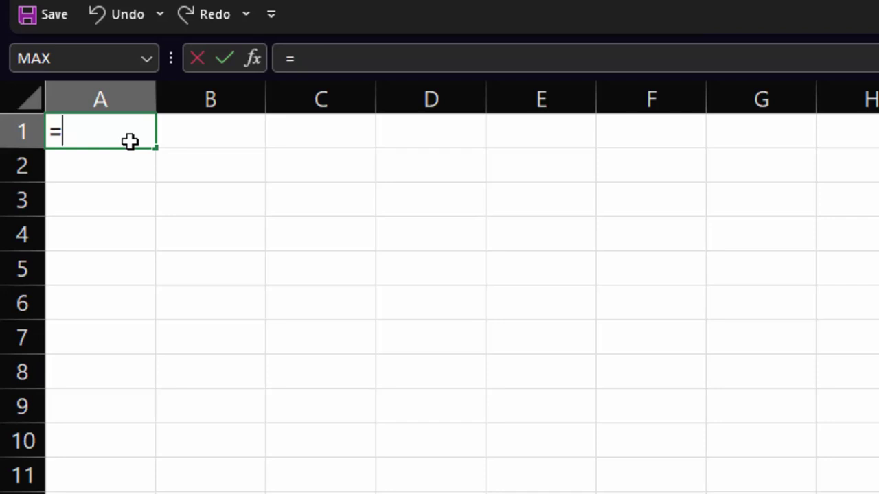
pyautogui.write('seq')
# Complete =SEQUENCE(5,2,1,2) in A1, fixing the step from 10 to 2, spilling odd numbers 1–19
pyautogui.press('Tab')
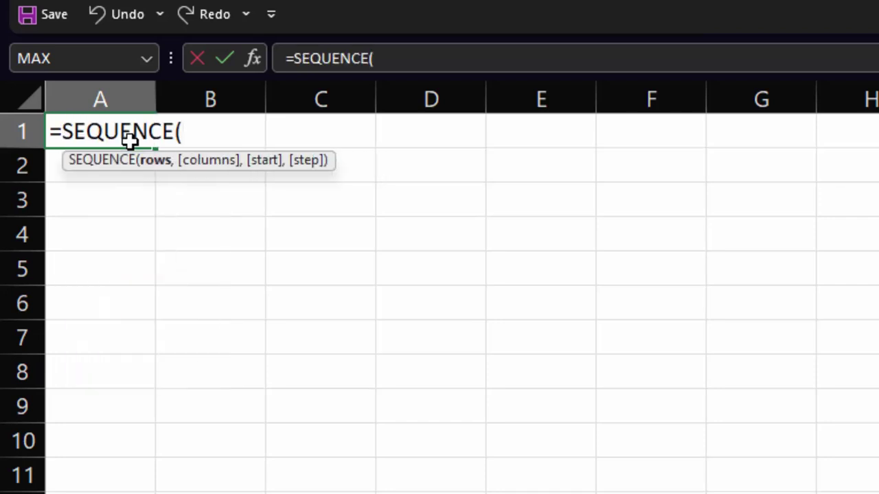
pyautogui.write('5')
pyautogui.write(',2')
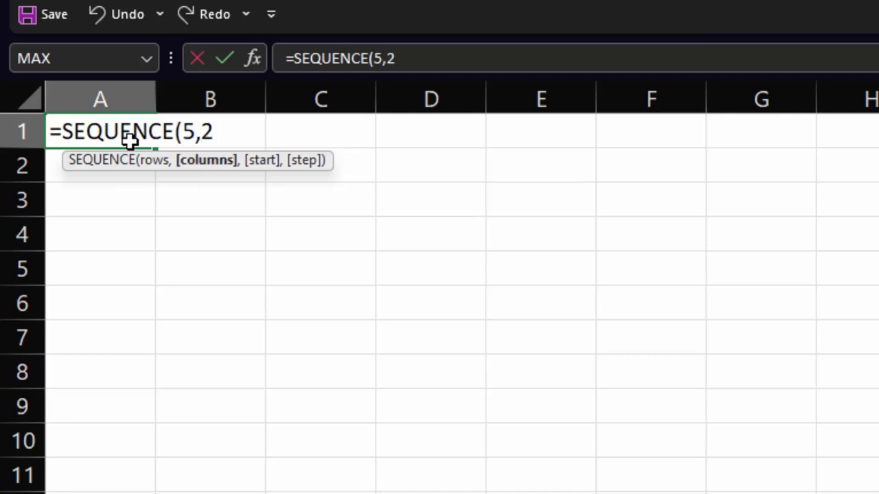
pyautogui.write(',1')
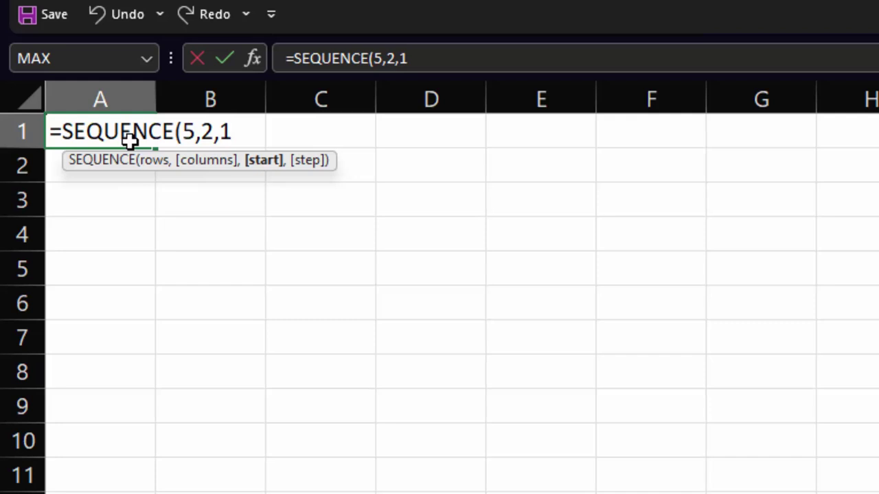
pyautogui.write(',10')
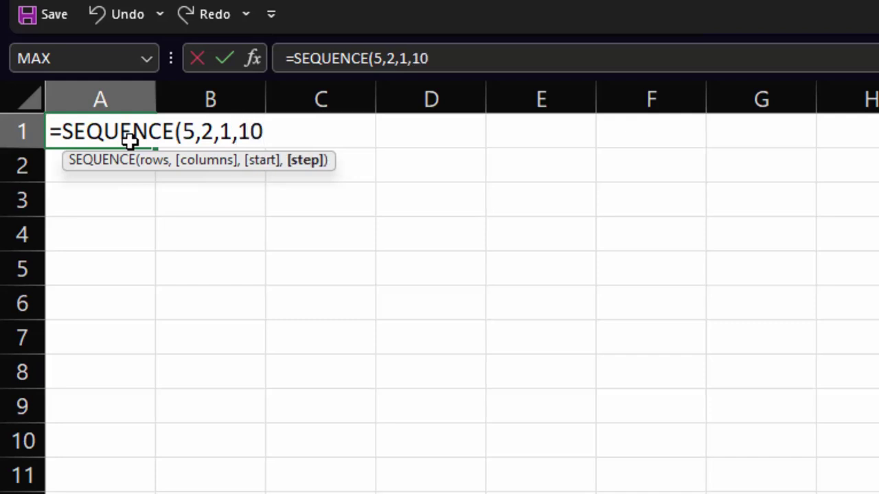
pyautogui.press('BackSpace')
pyautogui.press('BackSpace')
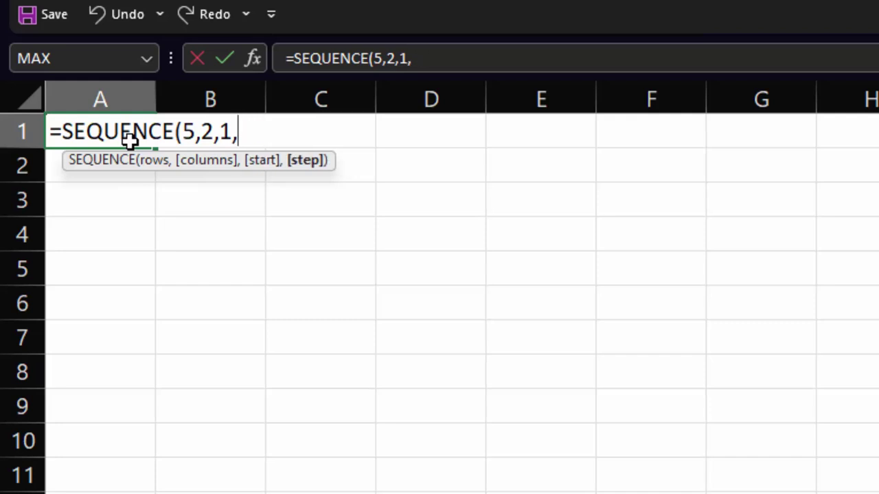
pyautogui.write('2)')
pyautogui.press('Return')
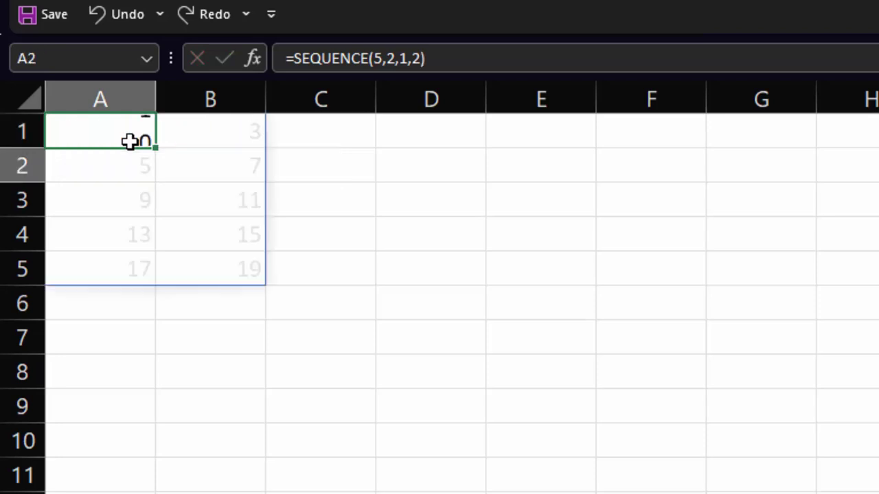
pyautogui.moveTo(133, 99); pyautogui.dragTo(212, 98)
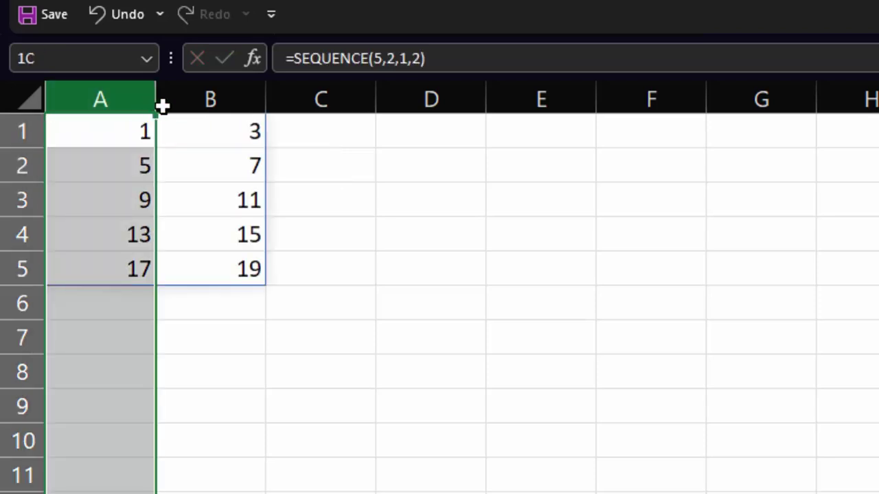
pyautogui.click(349, 300)
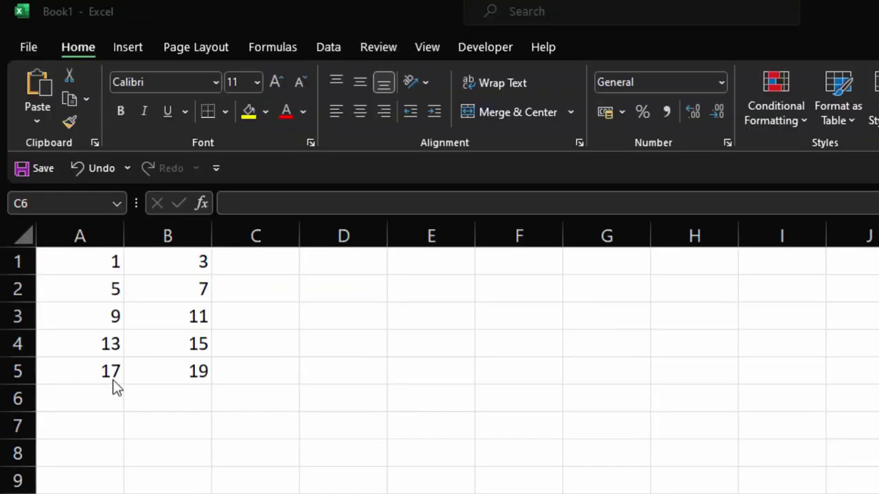
# Clear A1:B5 and enter =SEQUENCE(2,3,2,3) in B5, spilling 2 through 17 across B5:D6
pyautogui.moveTo(198, 371); pyautogui.dragTo(75, 261)
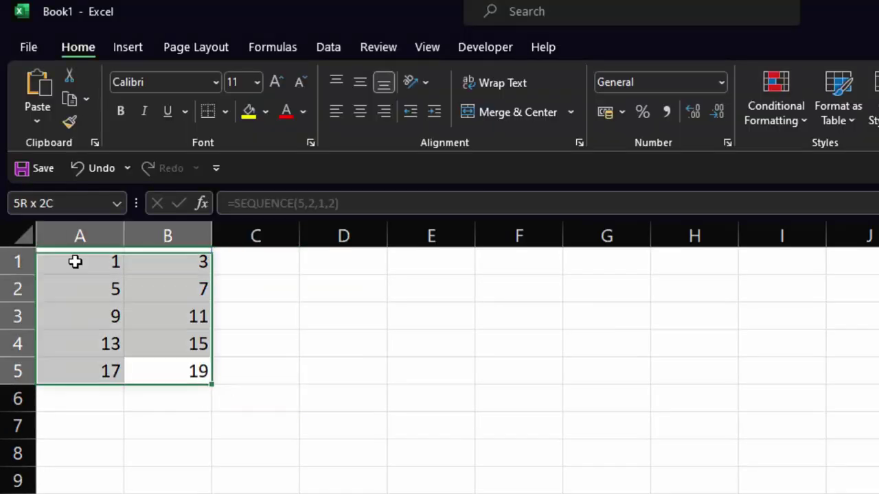
pyautogui.press('Delete')
pyautogui.write('=s')
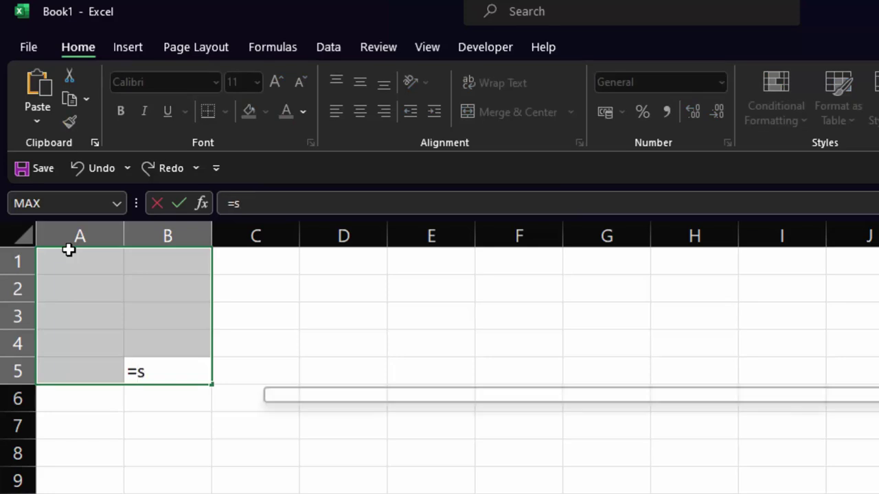
pyautogui.write('eq')
pyautogui.press('Tab')
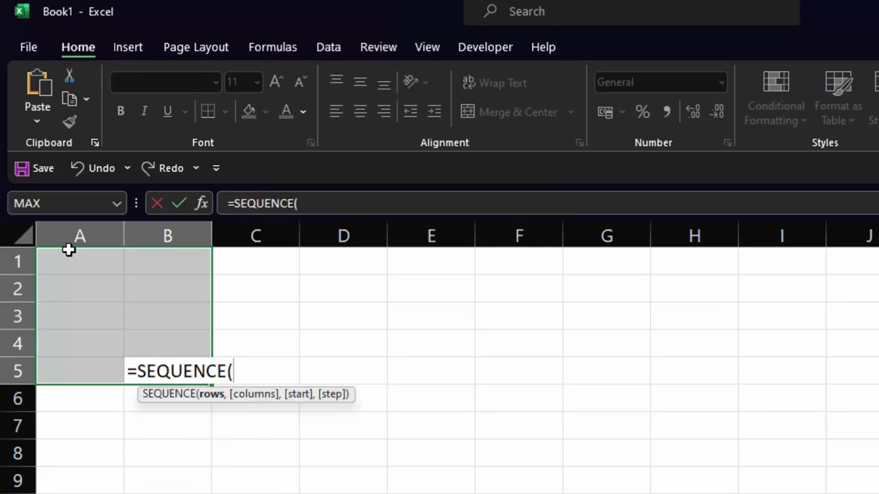
pyautogui.write('2')
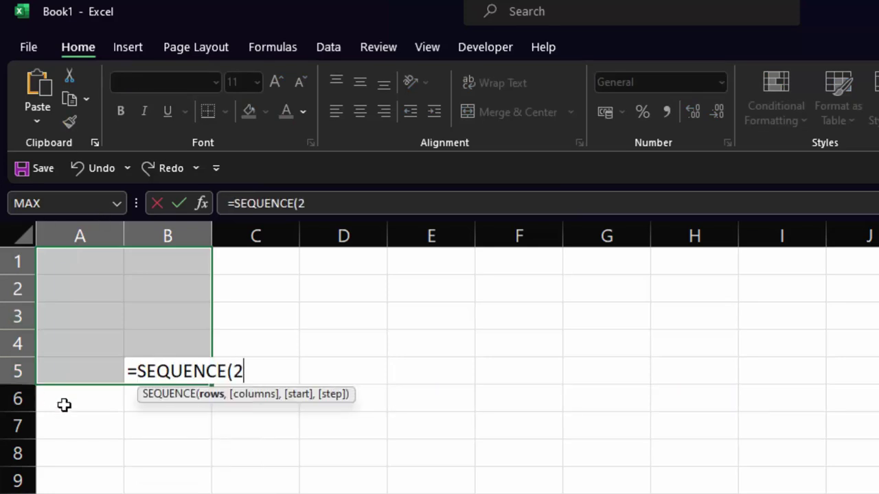
pyautogui.write(',3')
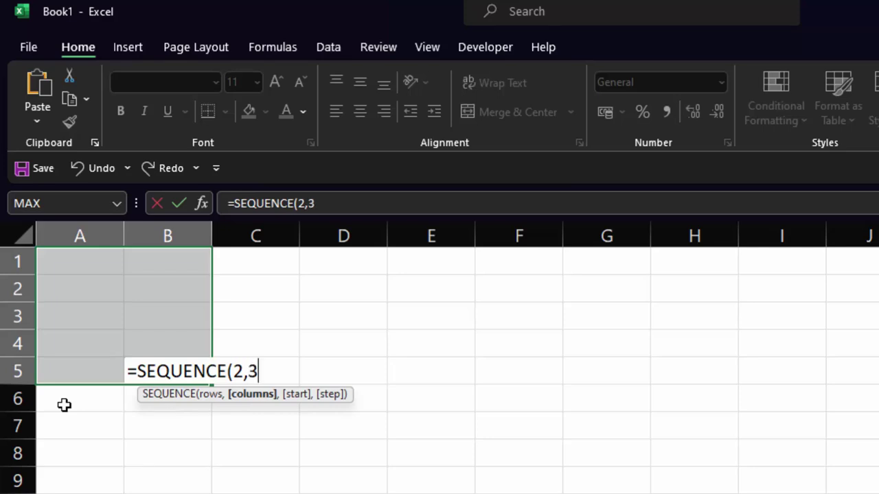
pyautogui.write(',')
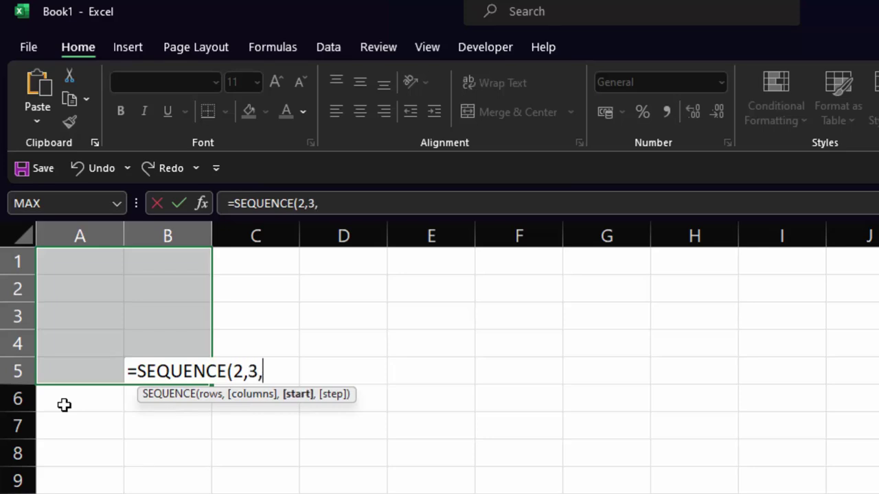
pyautogui.write('2')
pyautogui.write(',')
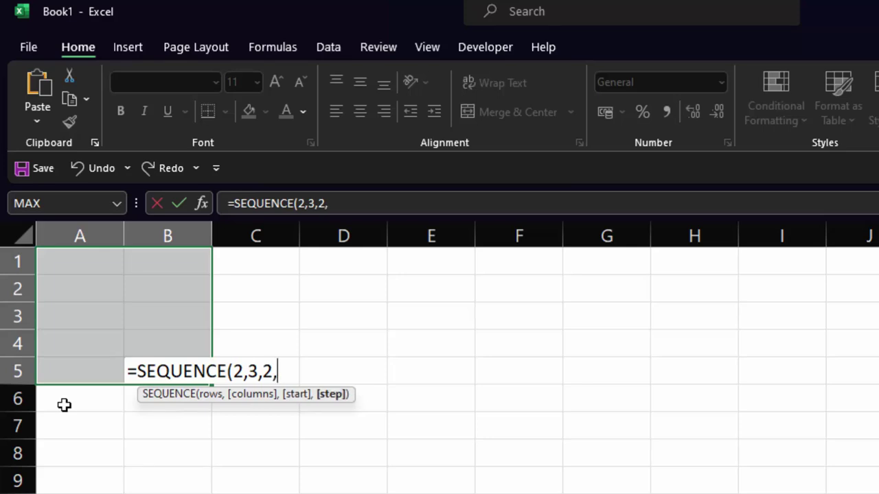
pyautogui.write('3)')
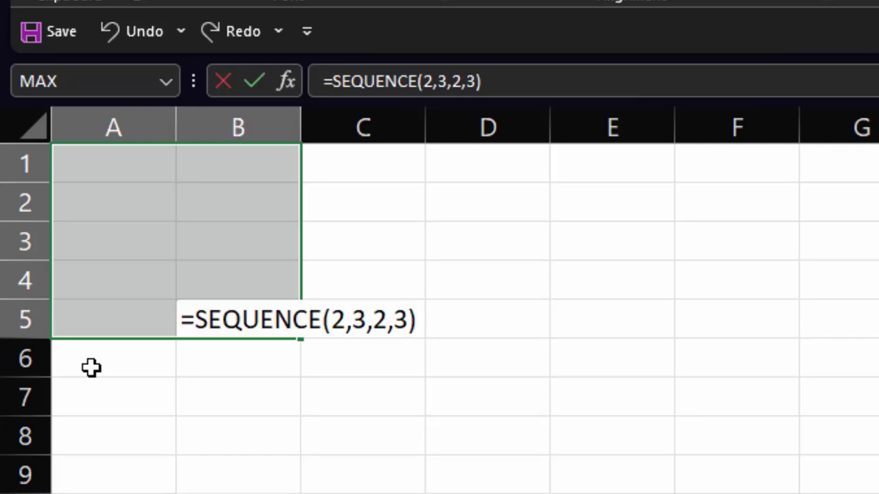
pyautogui.press('Return')
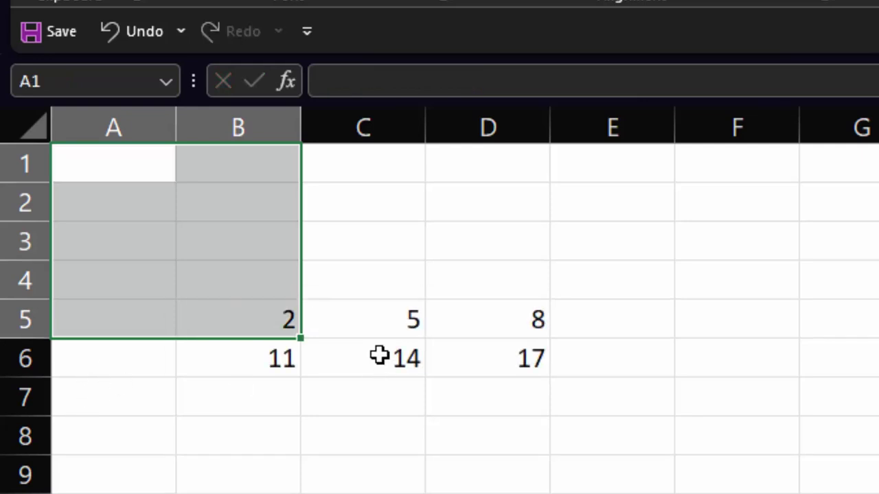
pyautogui.click(251, 310)
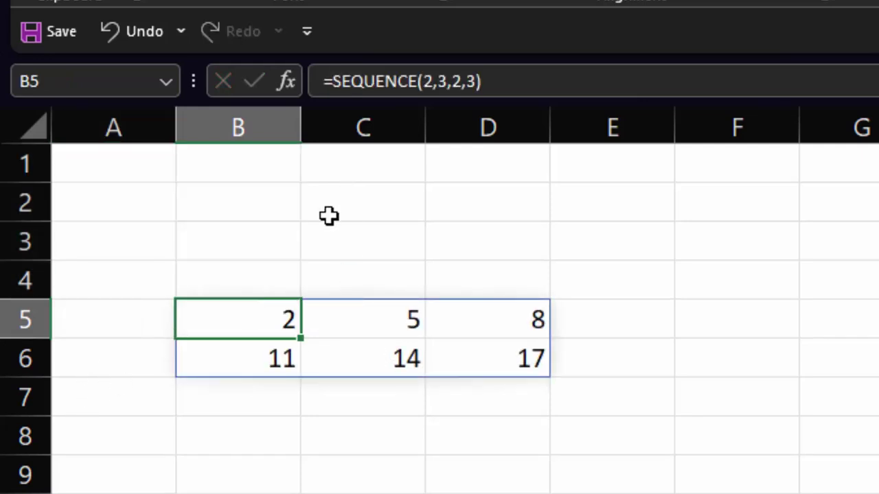
pyautogui.press('F2')
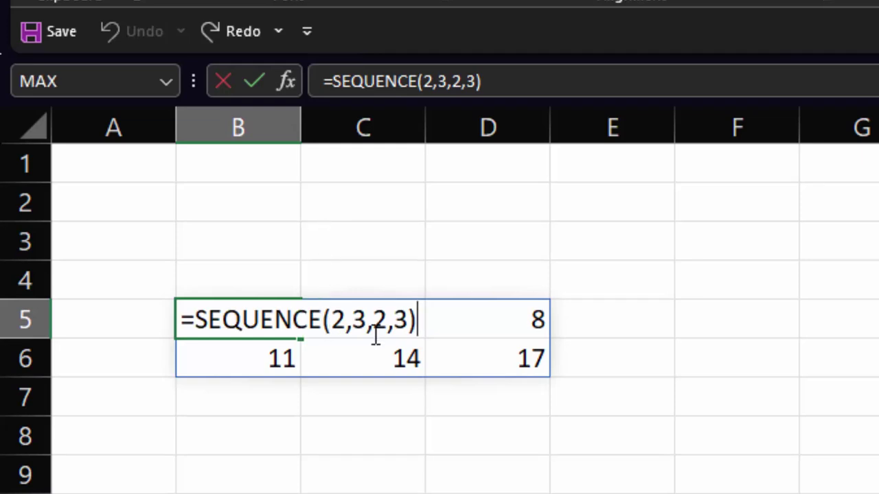
pyautogui.press('Return')
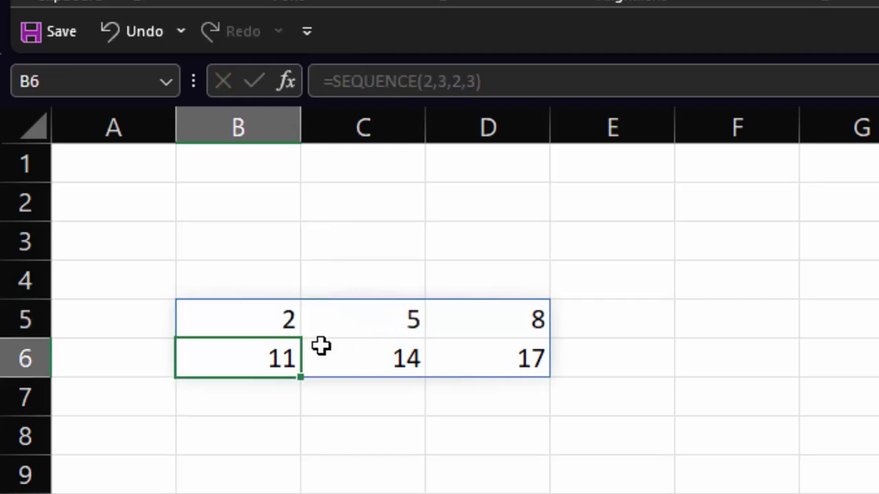
pyautogui.click(34, 333)
pyautogui.click(28, 357)
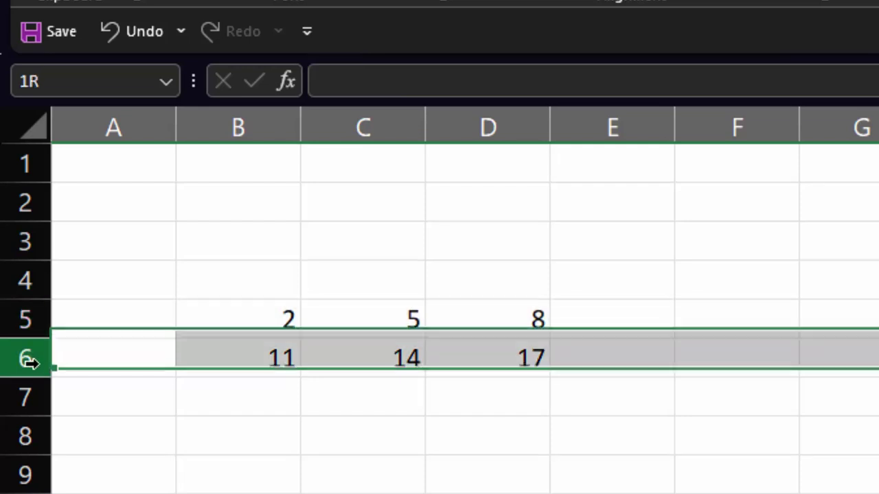
pyautogui.click(256, 132)
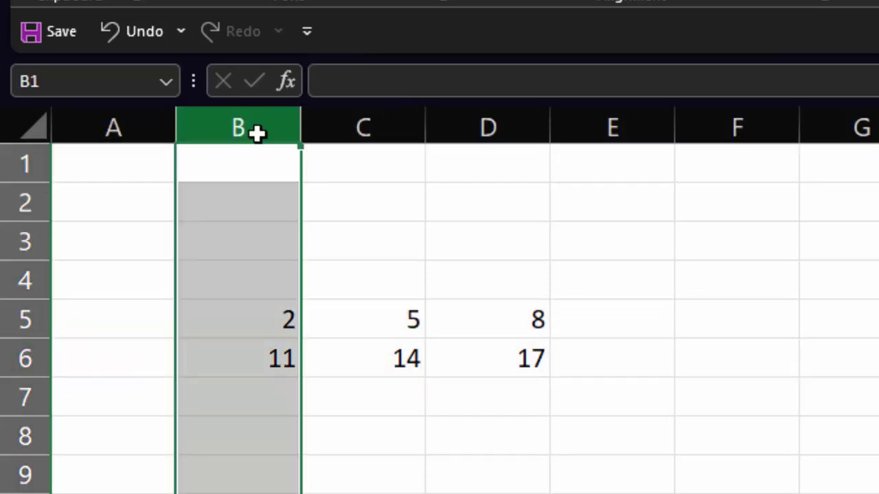
pyautogui.click(350, 126)
pyautogui.click(508, 130)
pyautogui.click(275, 331)
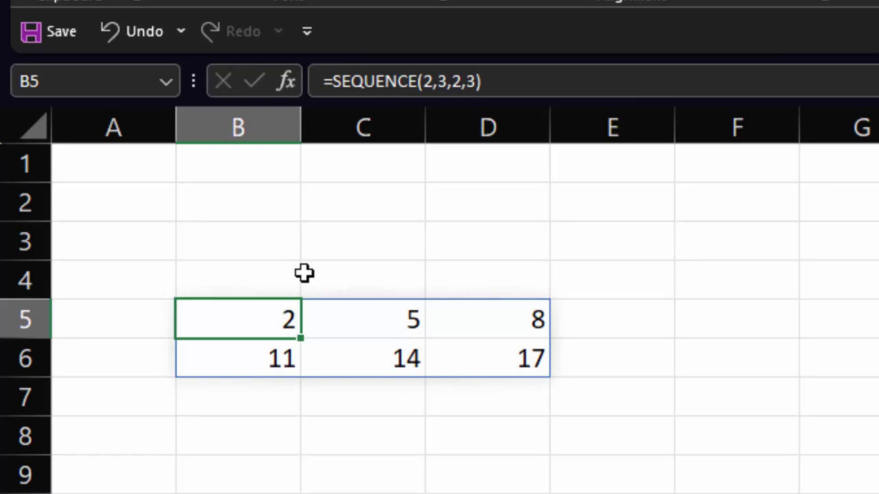
pyautogui.press('F2')
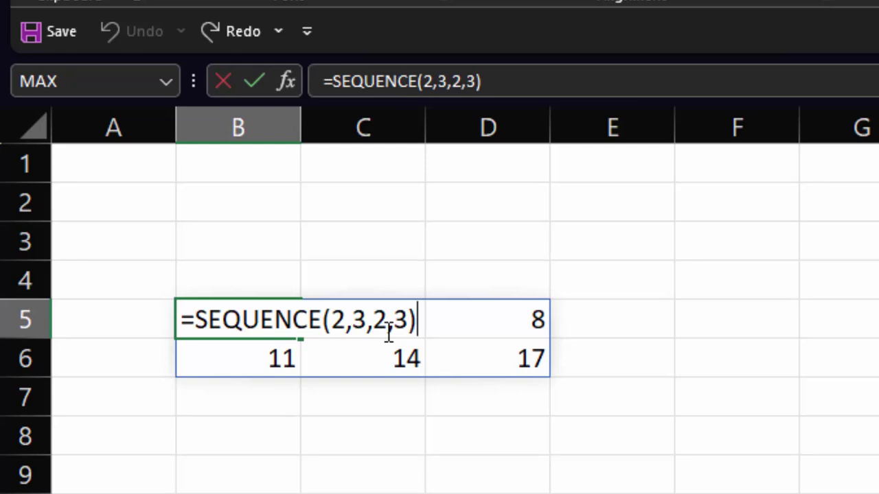
pyautogui.press('Return')
pyautogui.click(251, 324)
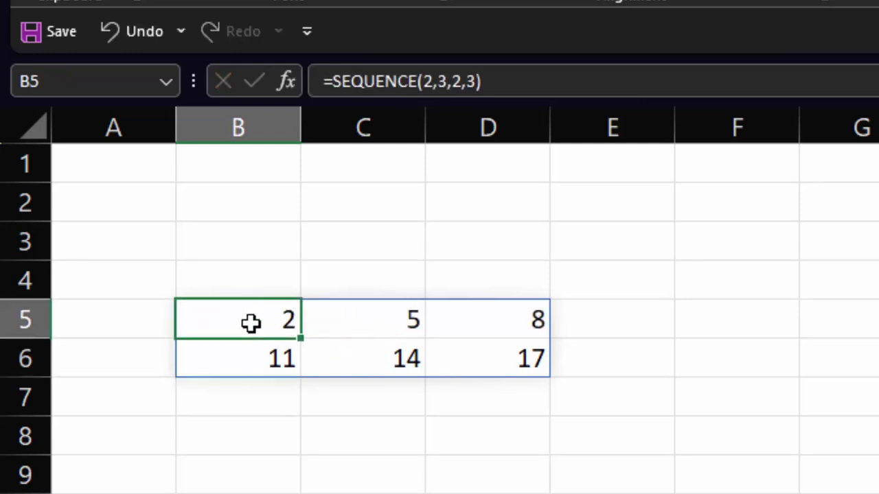
pyautogui.doubleClick(251, 323)
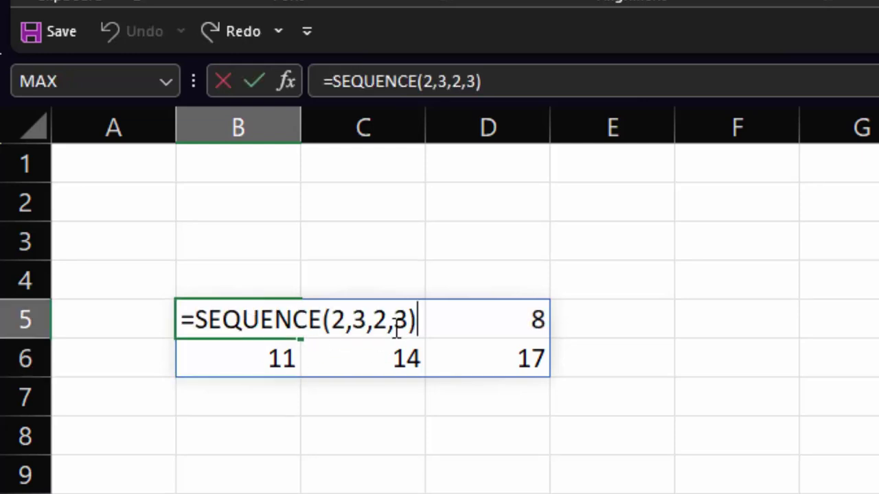
pyautogui.press('Return')
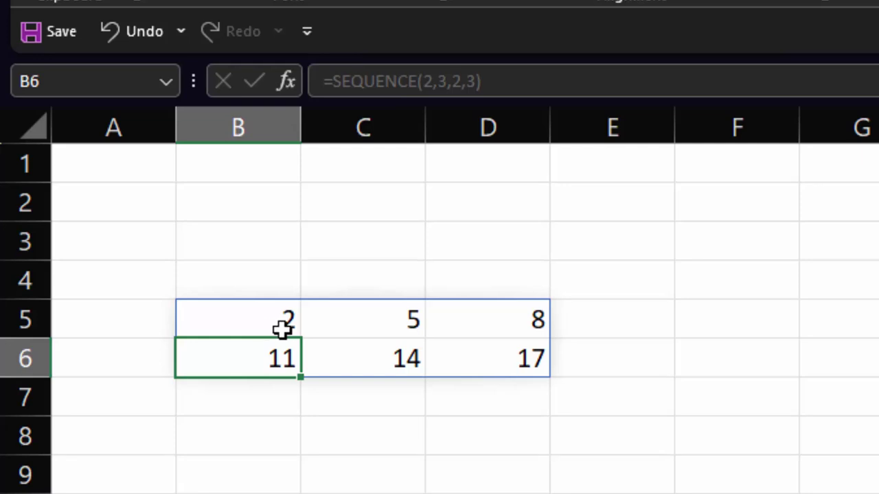
# Inspect the spilled values in C5, D5, B6, C6 and D6 of the 2-to-17 grid
pyautogui.click(335, 321)
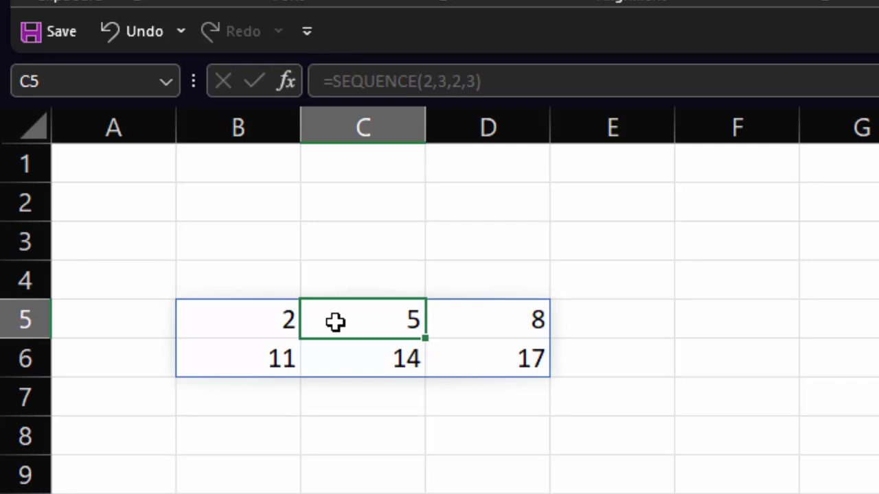
pyautogui.click(535, 318)
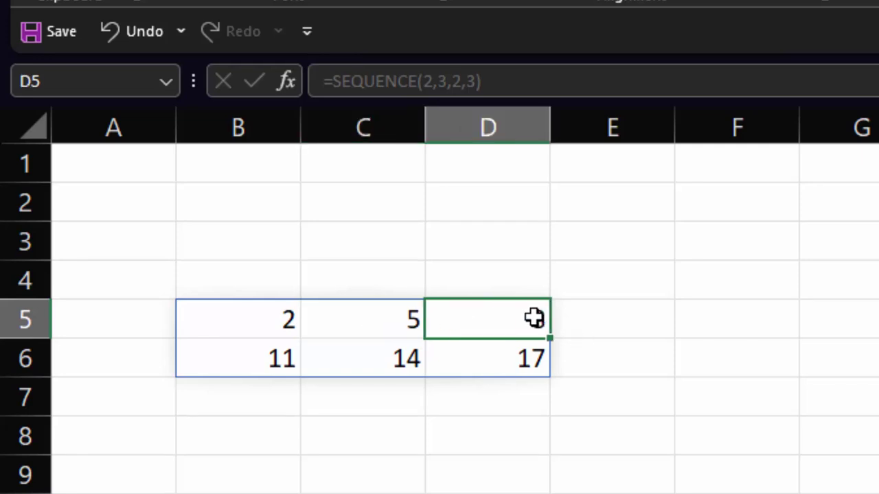
pyautogui.click(273, 370)
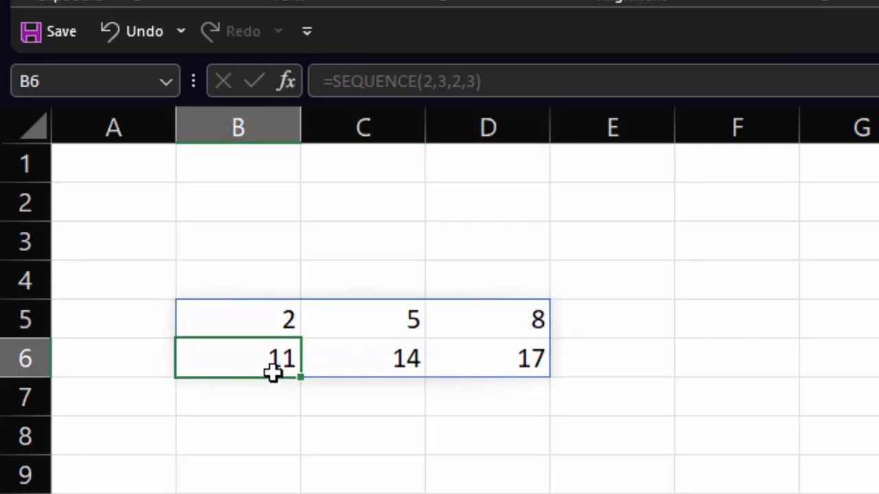
pyautogui.click(396, 357)
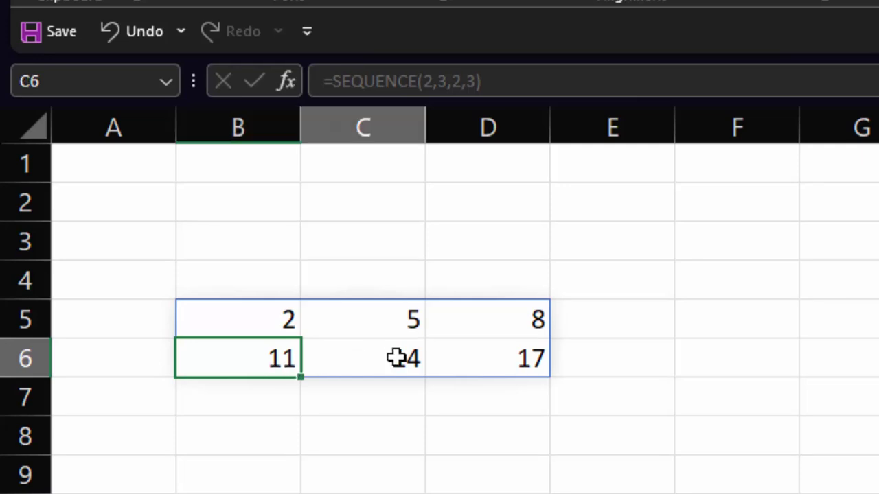
pyautogui.click(476, 363)
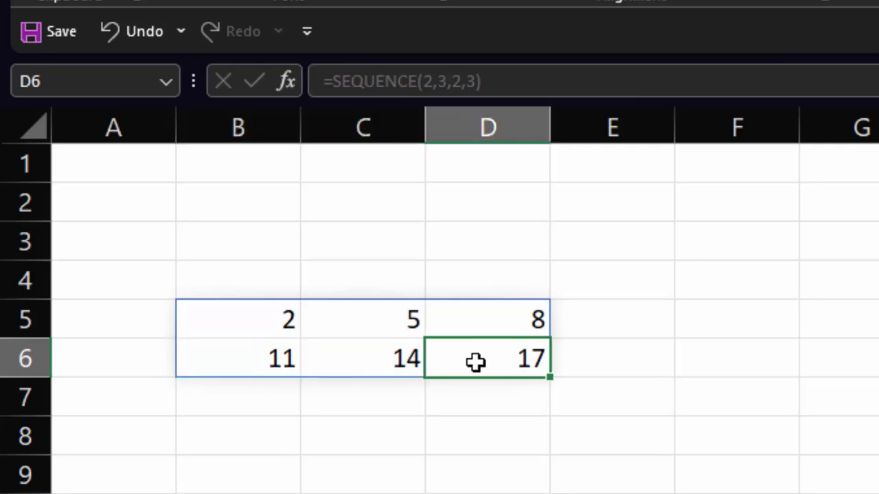